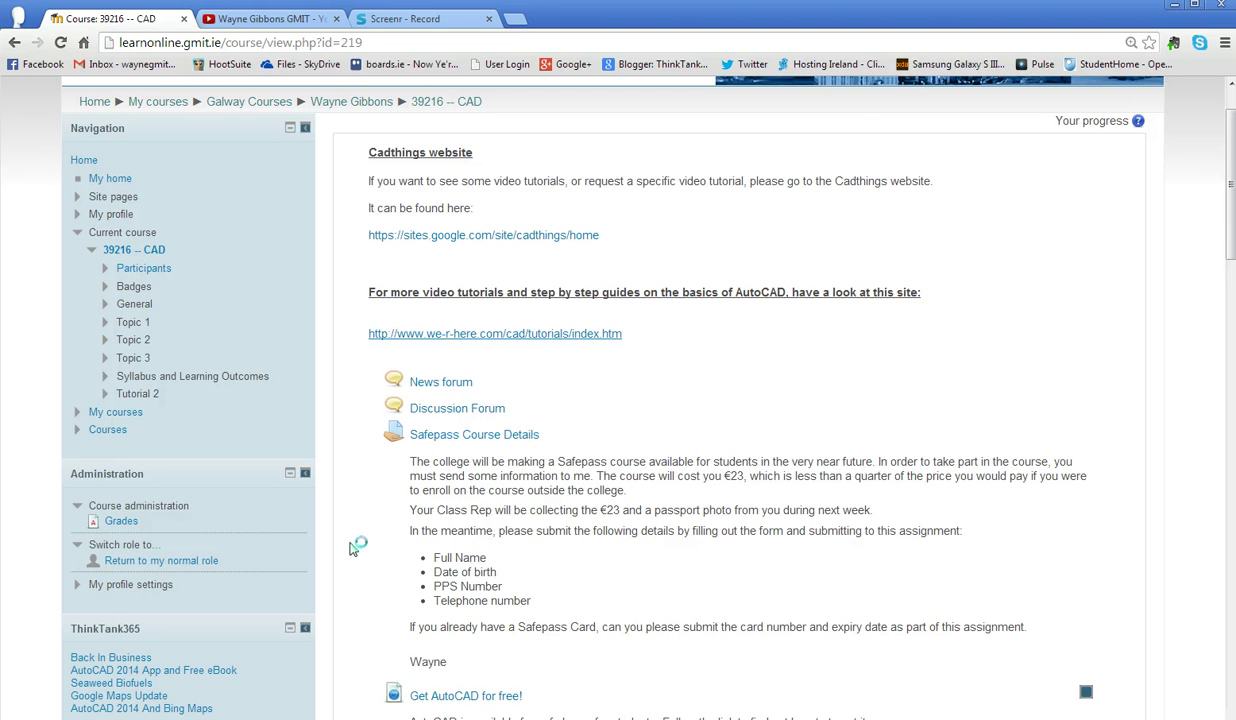
Scroll the 39216 -- CAD course page down to Tutorial 2's Example Assignment
scroll(469, 500, "up", 2)
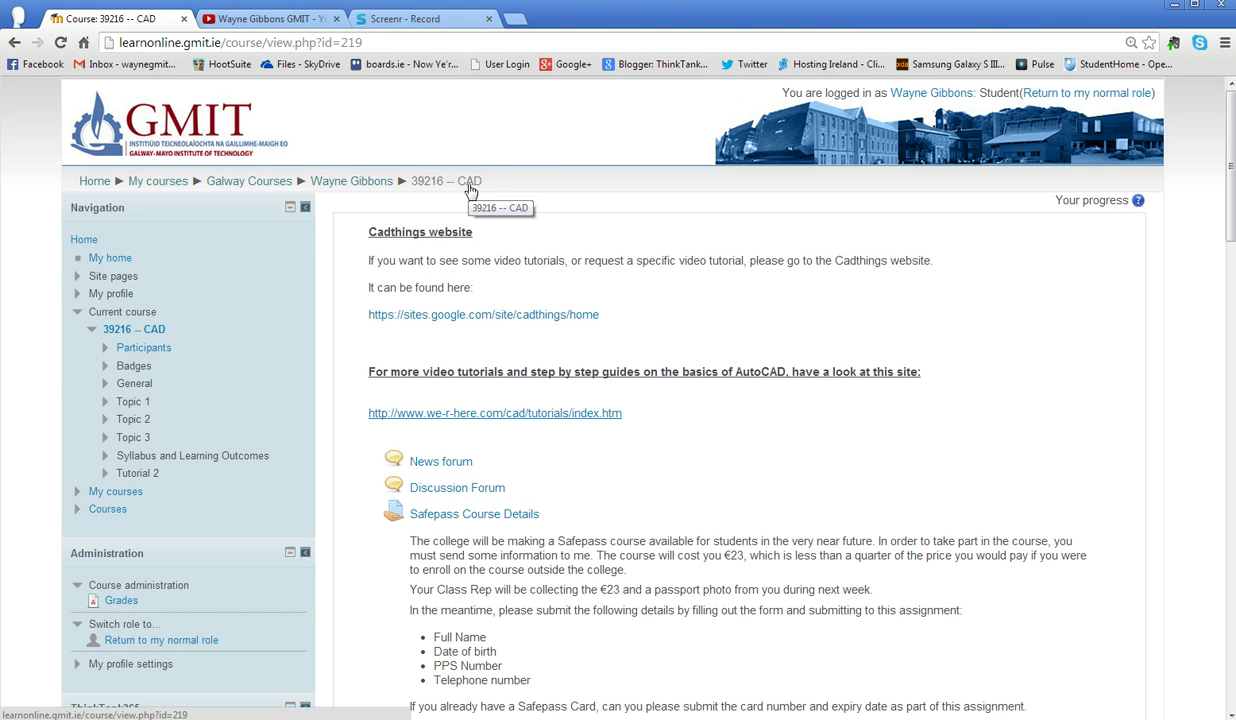
scroll(533, 422, "down", 7)
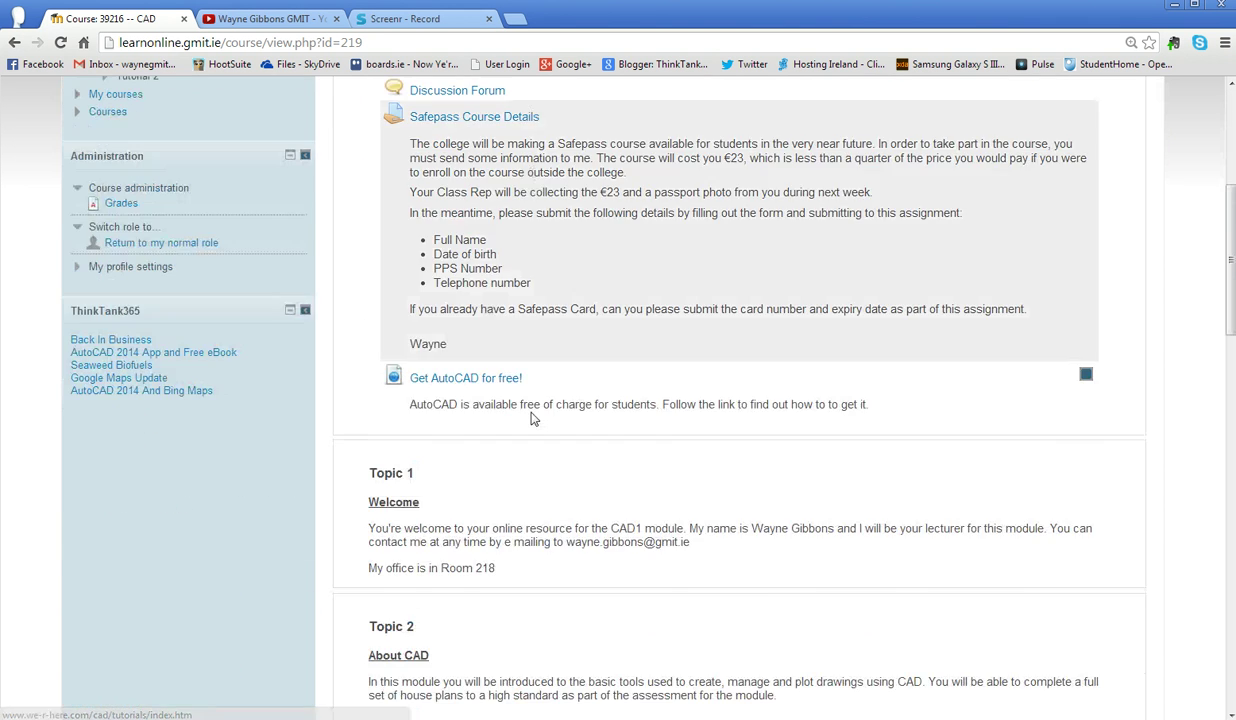
scroll(533, 419, "down", 6)
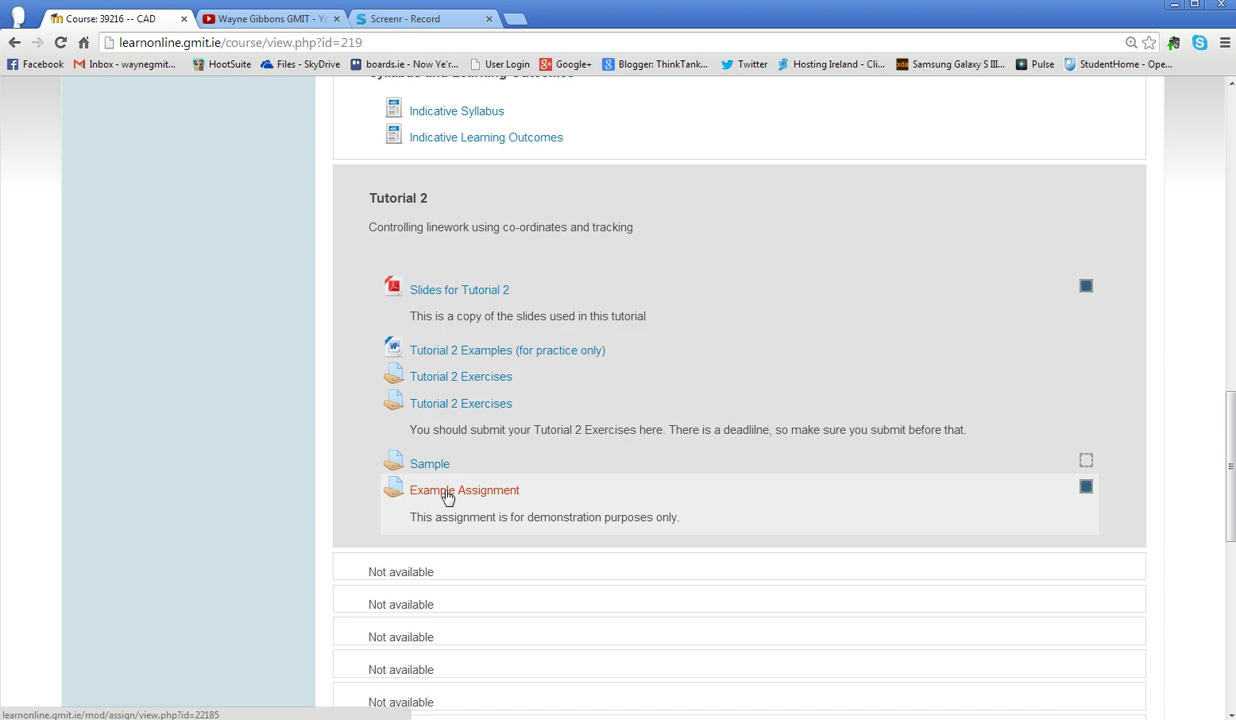
Open the Example Assignment and check its status: no attempt yet, not graded
left_click(447, 497)
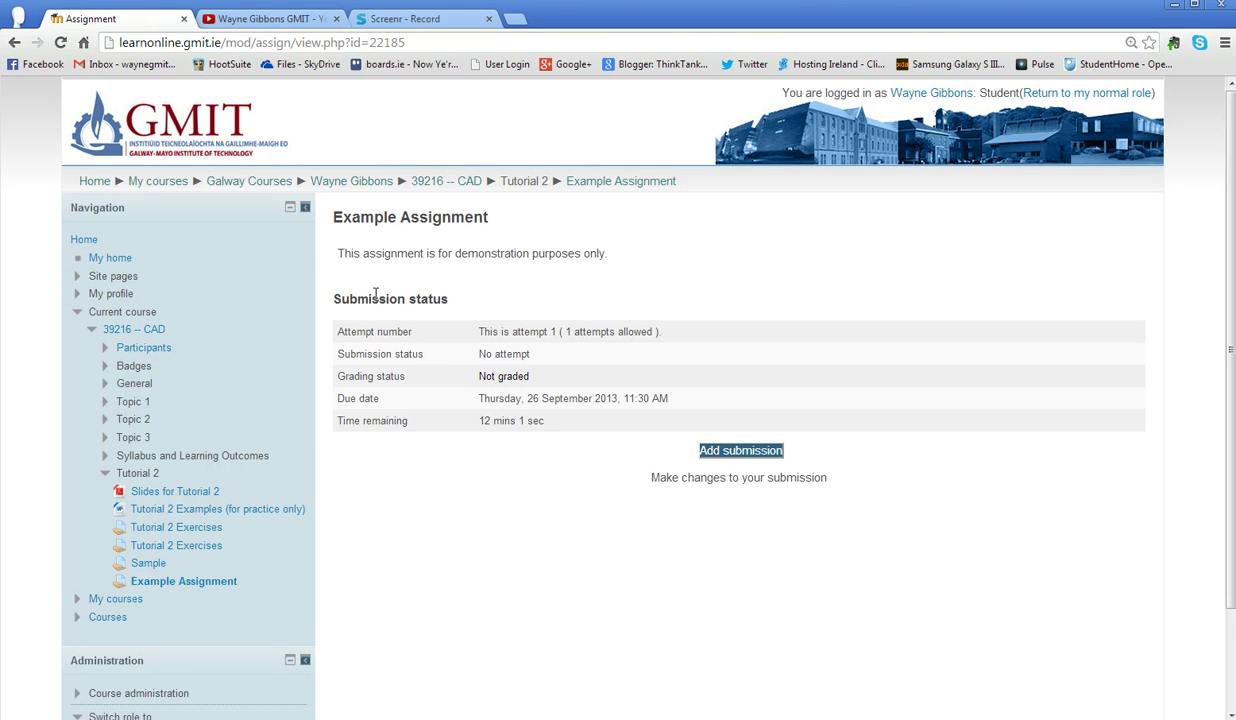
left_click(524, 331)
left_click(621, 336)
left_click(588, 332)
left_click(588, 332)
left_click(388, 354)
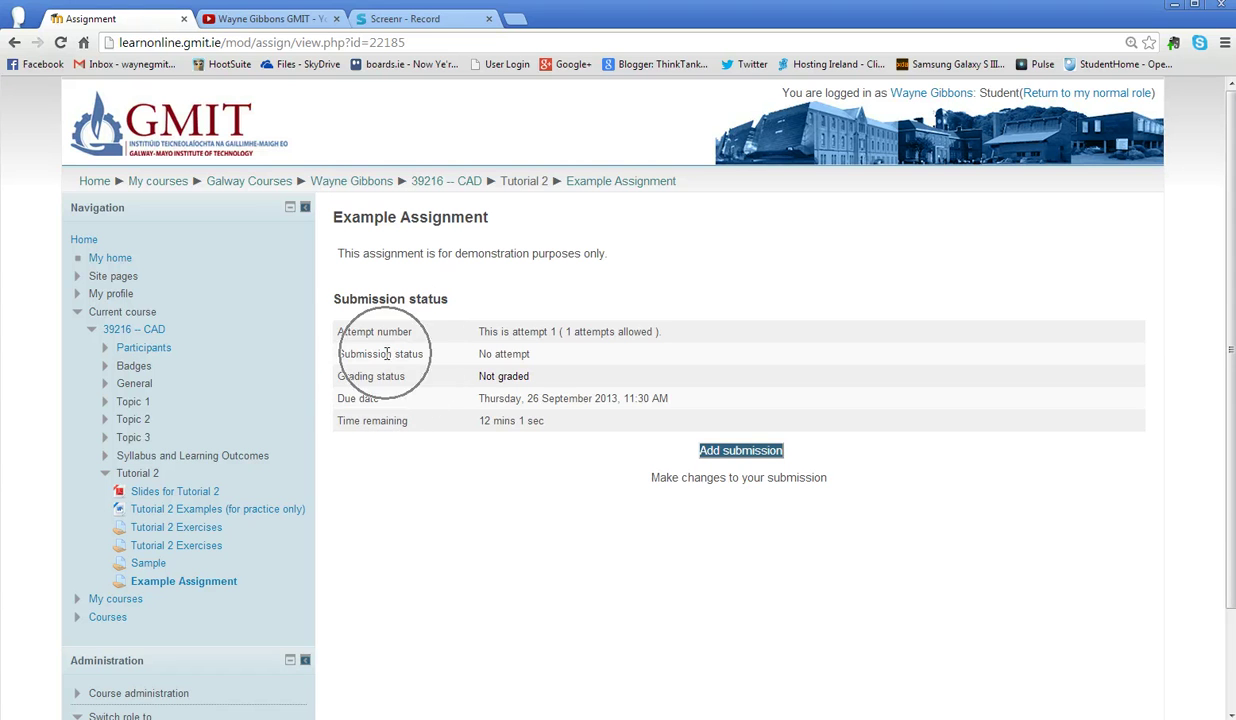
left_click(491, 355)
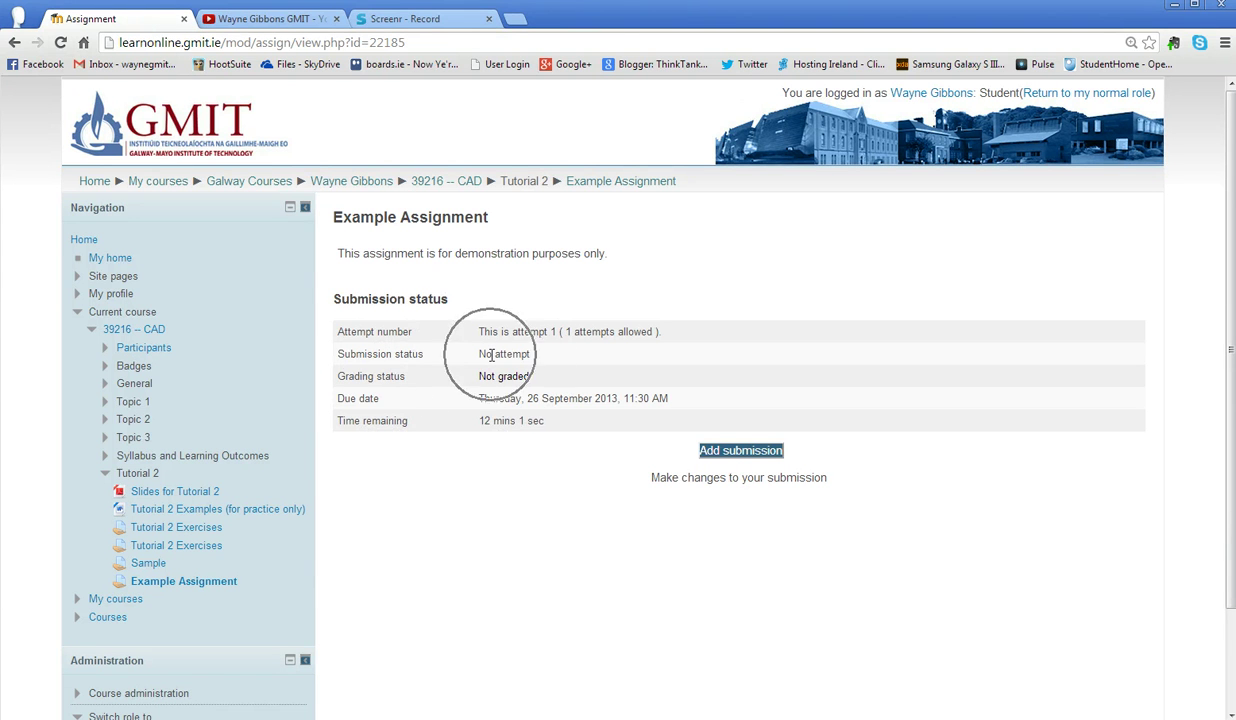
Note the 12 mins 1 sec remaining and begin adding a submission
left_click(381, 376)
left_click(492, 376)
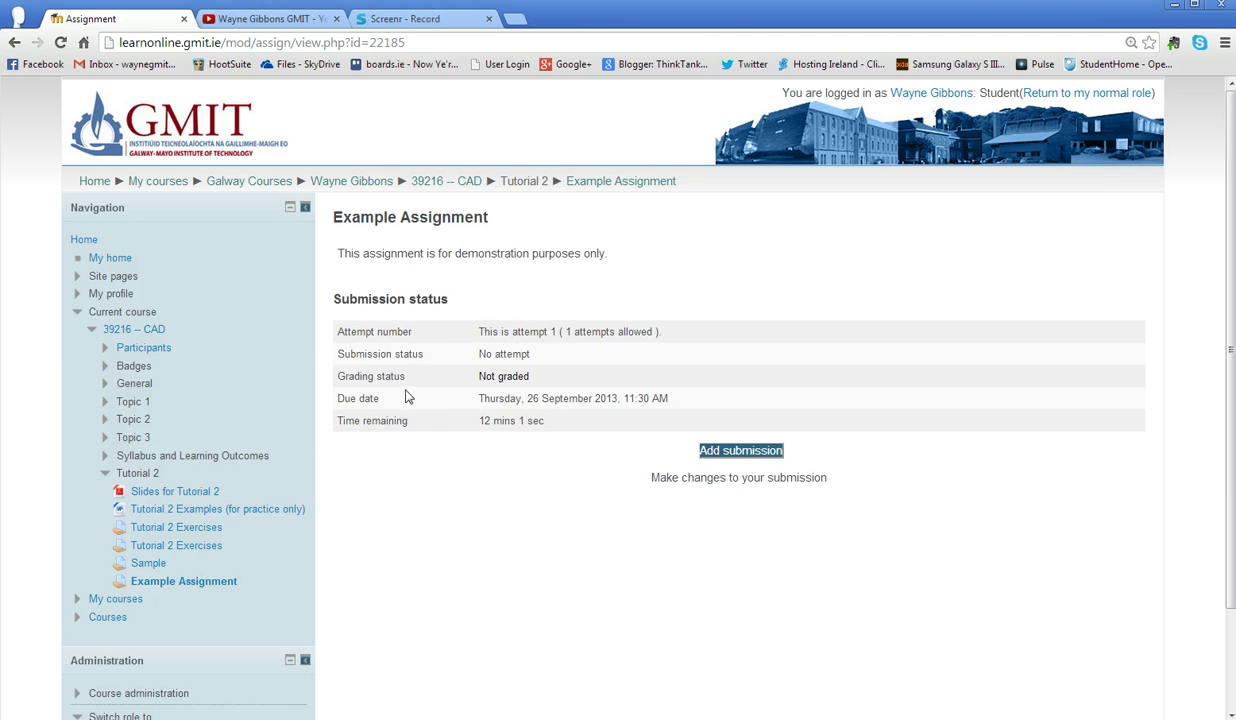
left_click(369, 398)
left_click(508, 422)
left_click(508, 422)
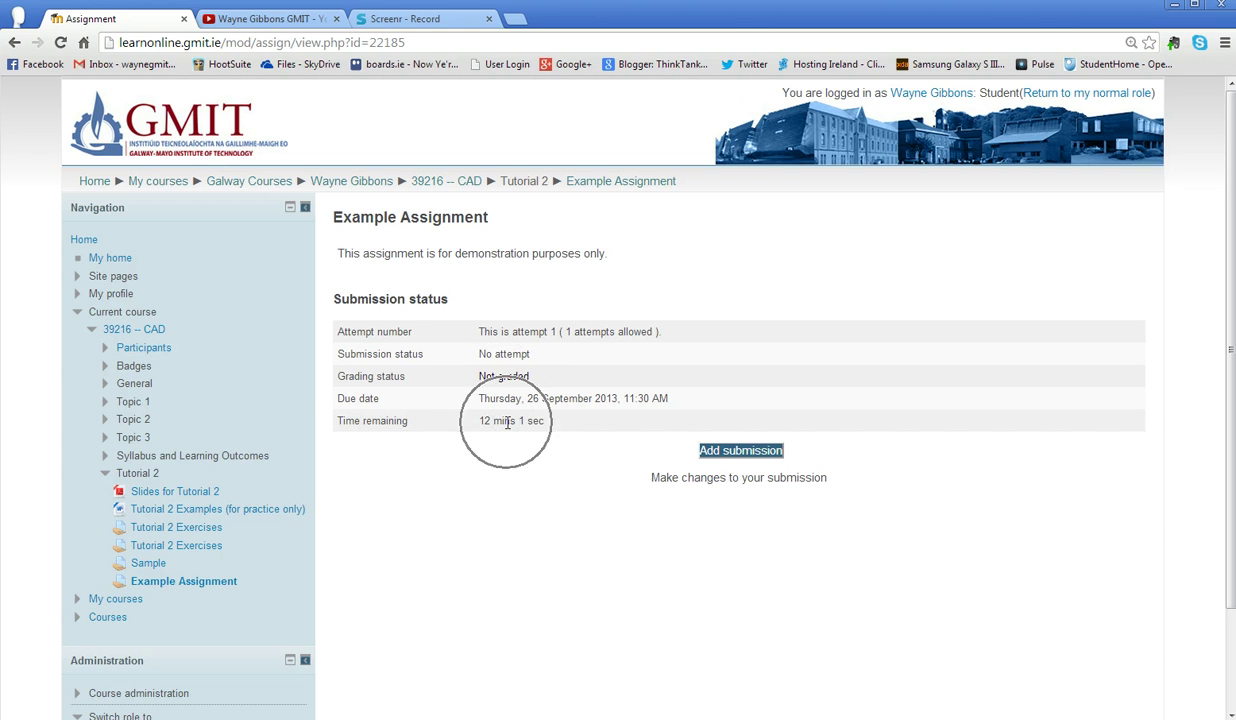
left_click(508, 422)
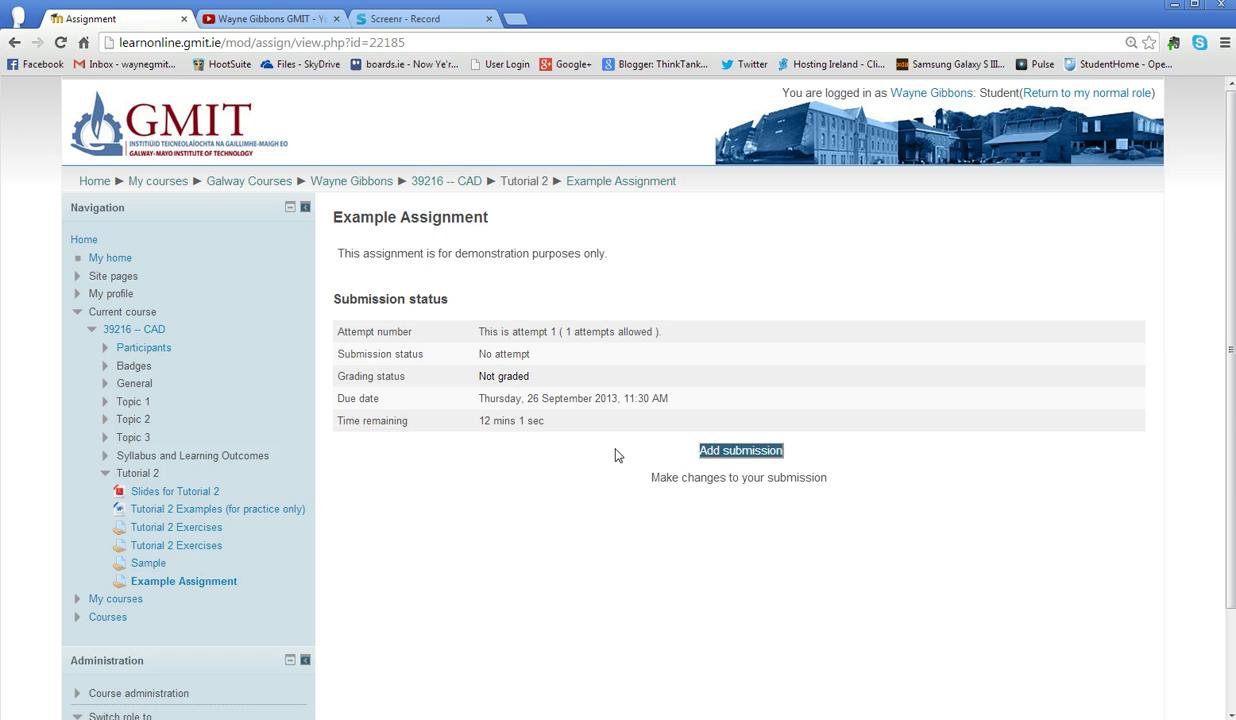
left_click(738, 452)
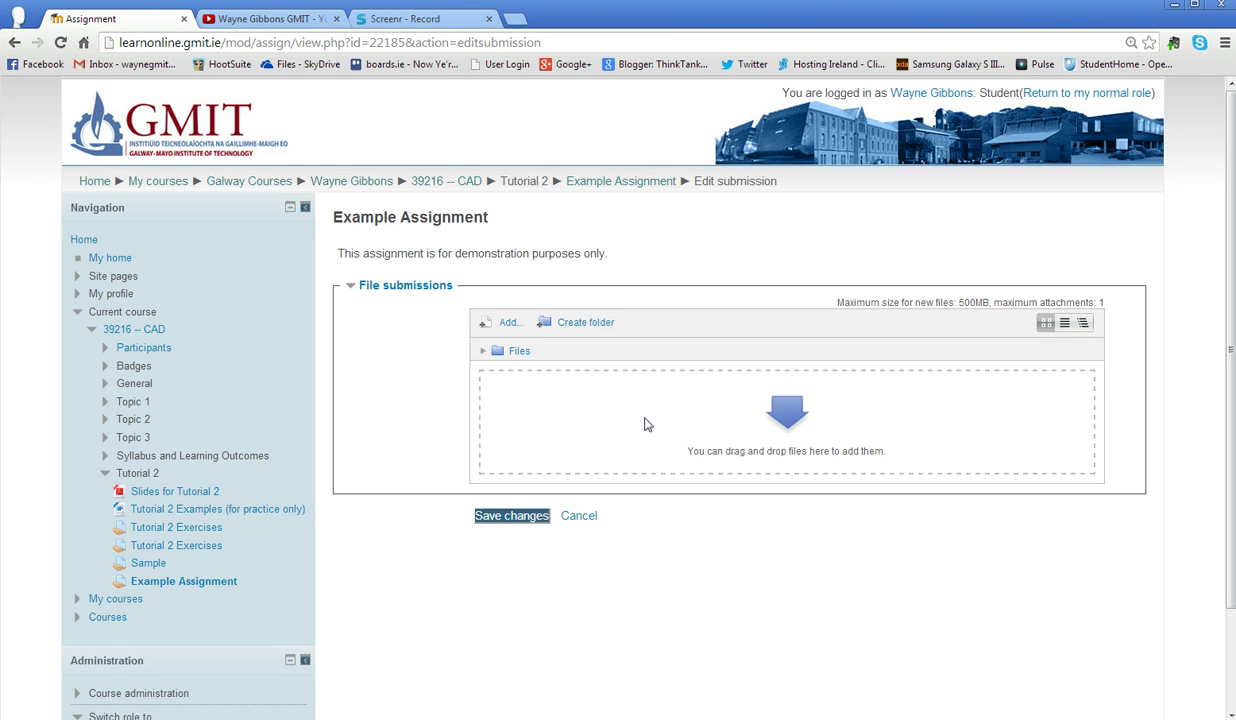
Bring up the file browser over the empty file submissions area, showing the 2013-2014 folder
left_click(507, 326)
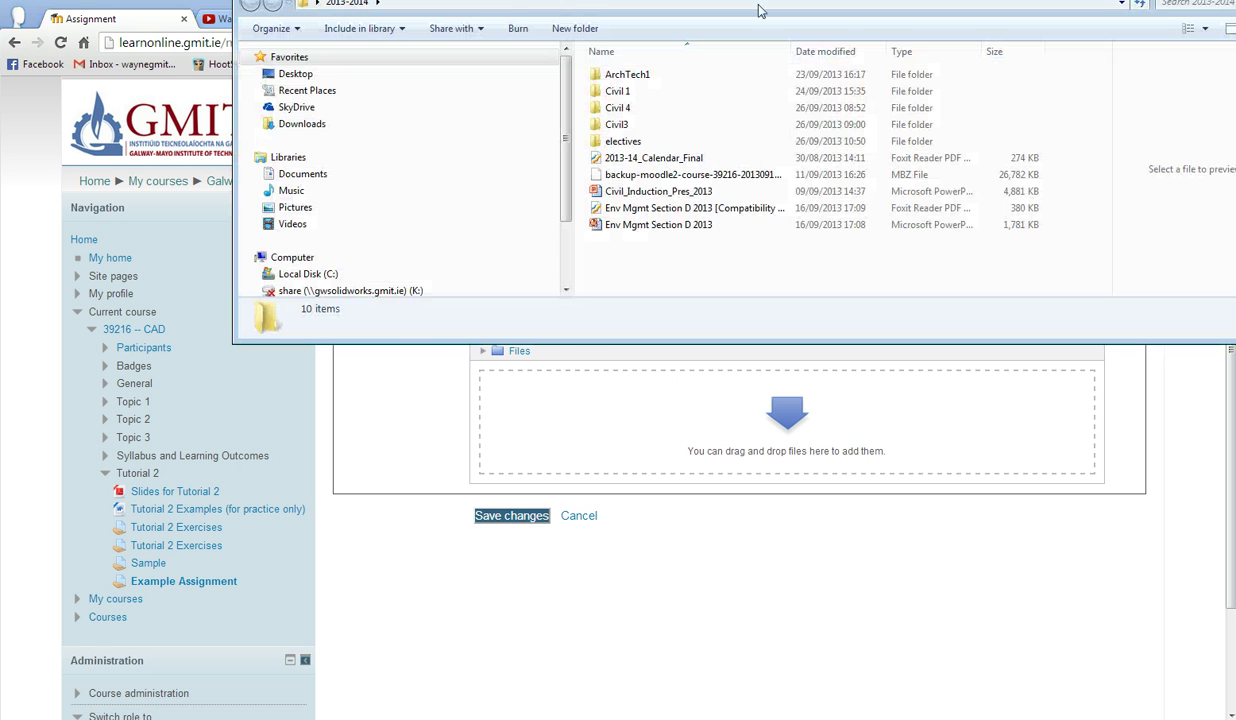
Drag 'This is the file to be submitted' from the Civil 1 folder into Moodle's upload box
double_click(598, 92)
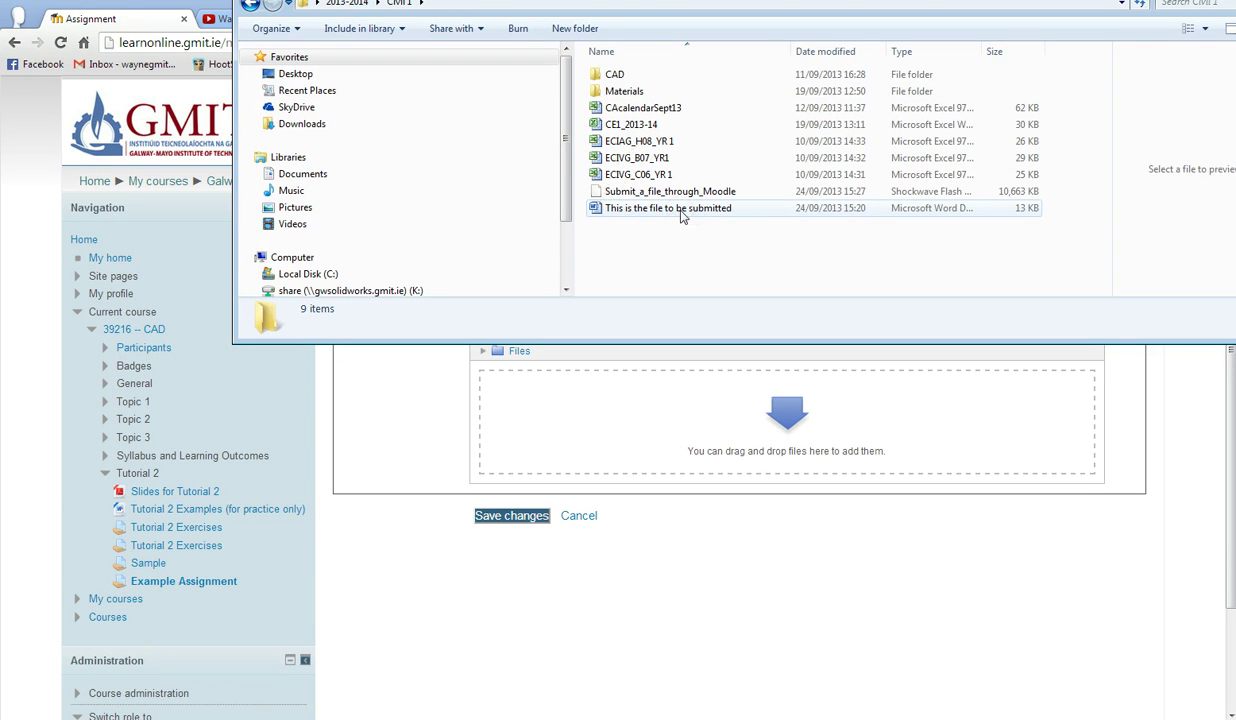
left_click_drag(674, 216, 681, 217)
left_click_drag(652, 217, 648, 433)
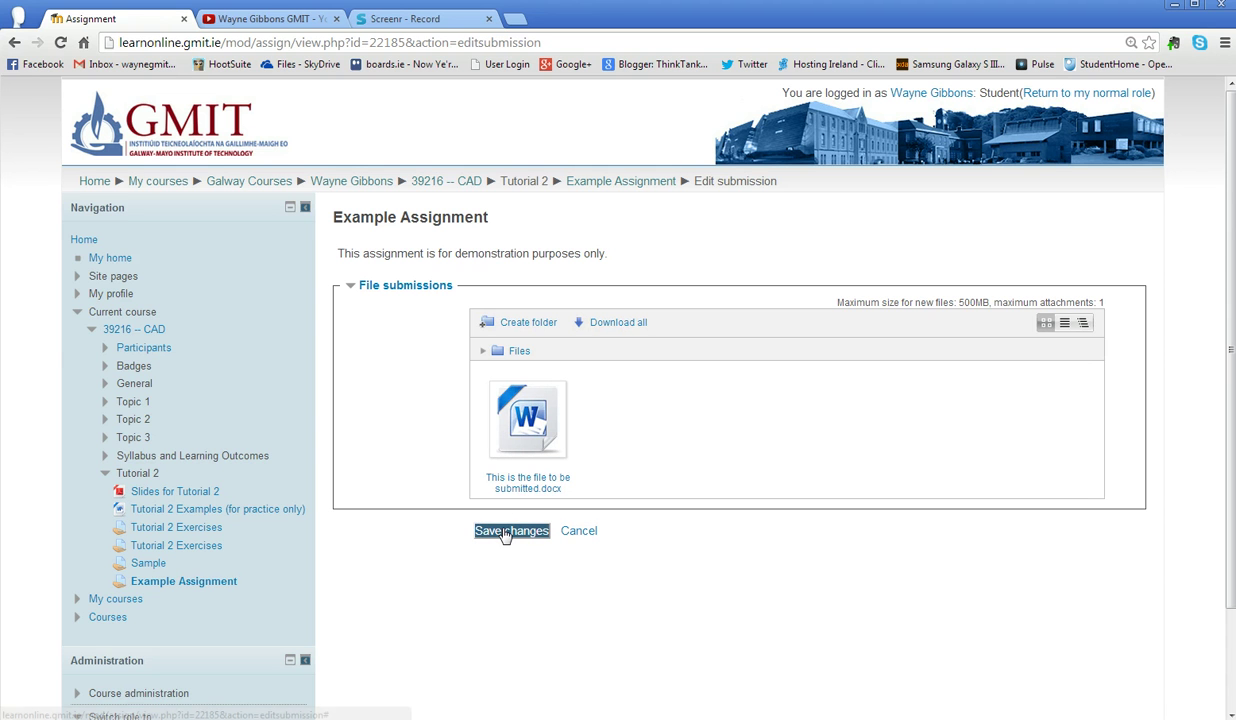
Save the submission with 'This is the file to be submitted.docx' in File submissions
left_click(548, 494)
left_click(548, 494)
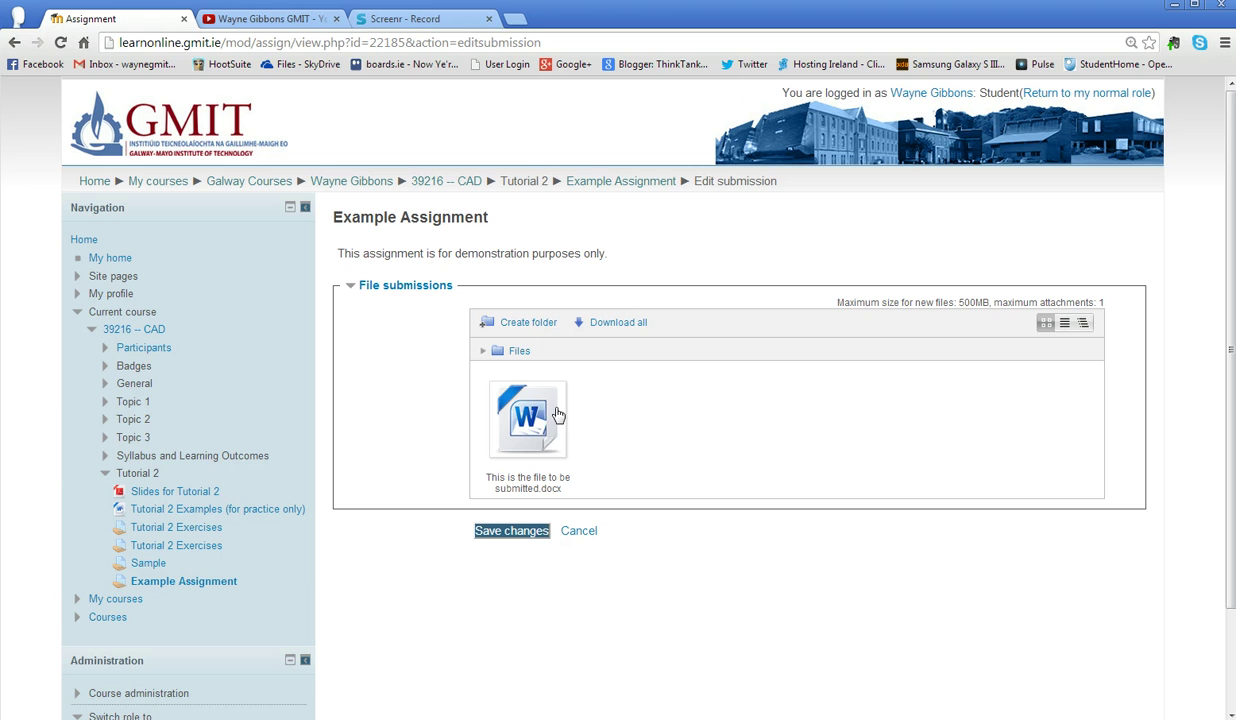
left_click(509, 533)
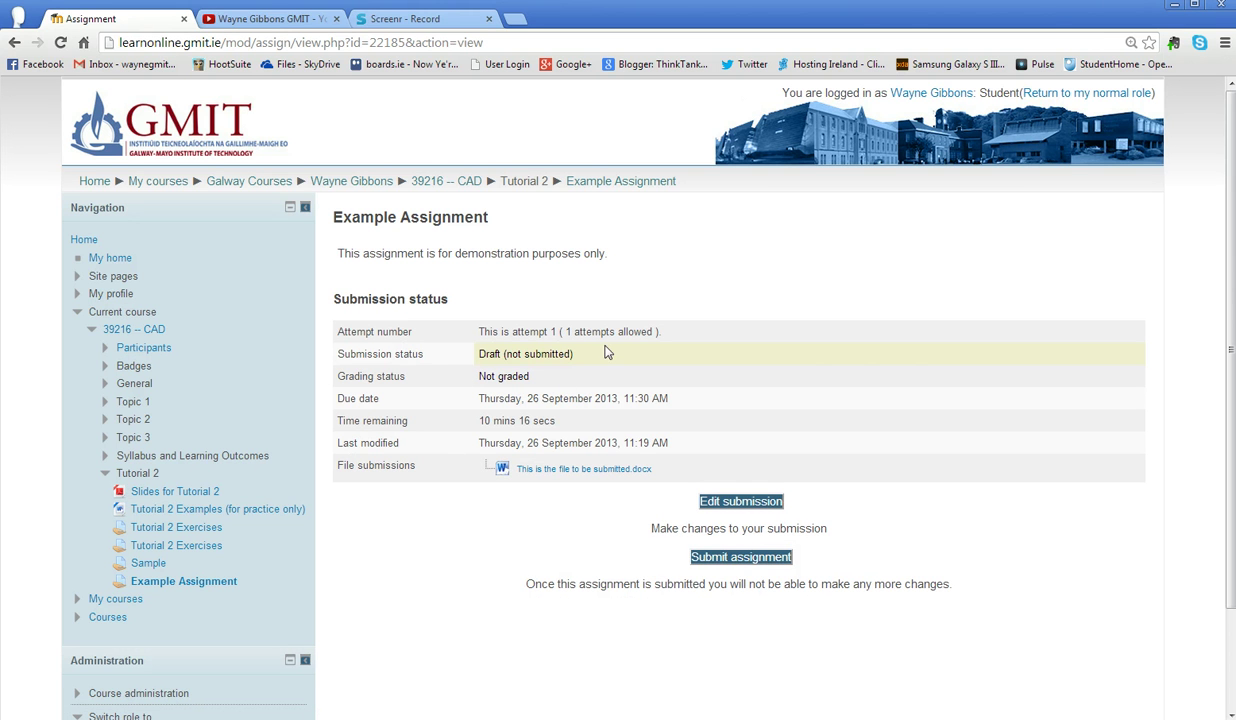
Check the saved submission: Draft (not submitted), docx listed, 10 mins 16 secs remaining
left_click(549, 475)
left_click(501, 425)
left_click(585, 476)
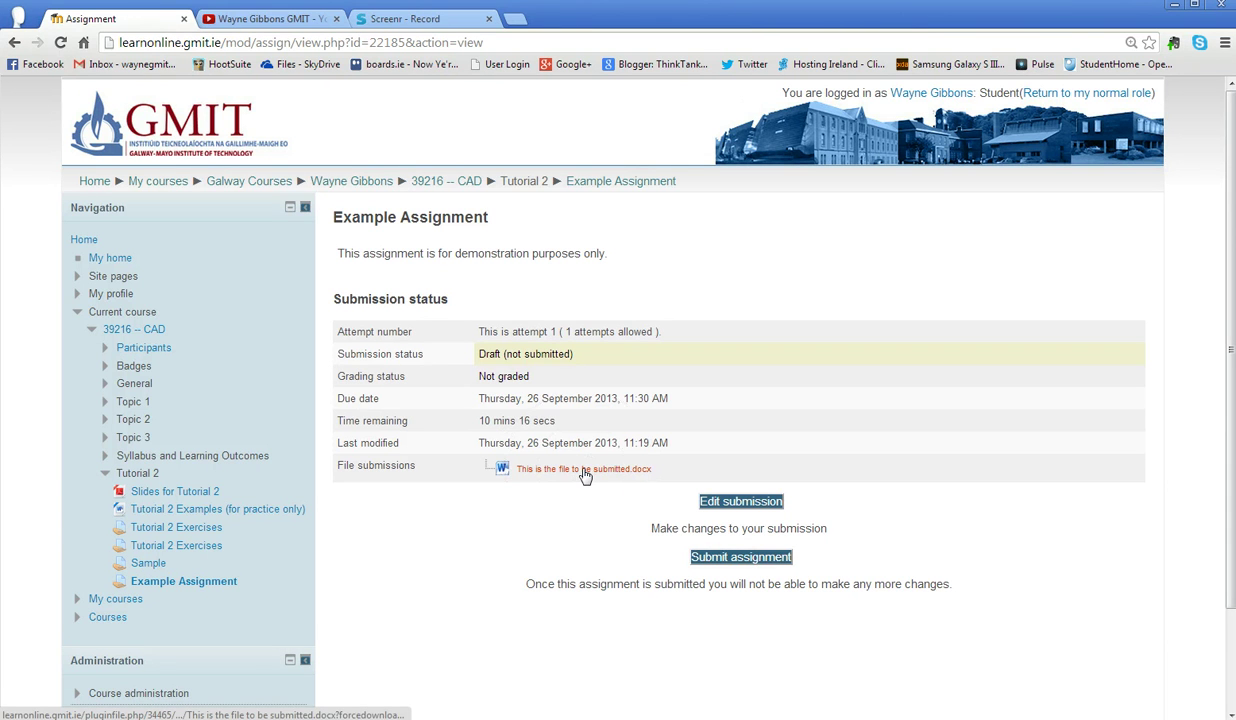
left_click(733, 563)
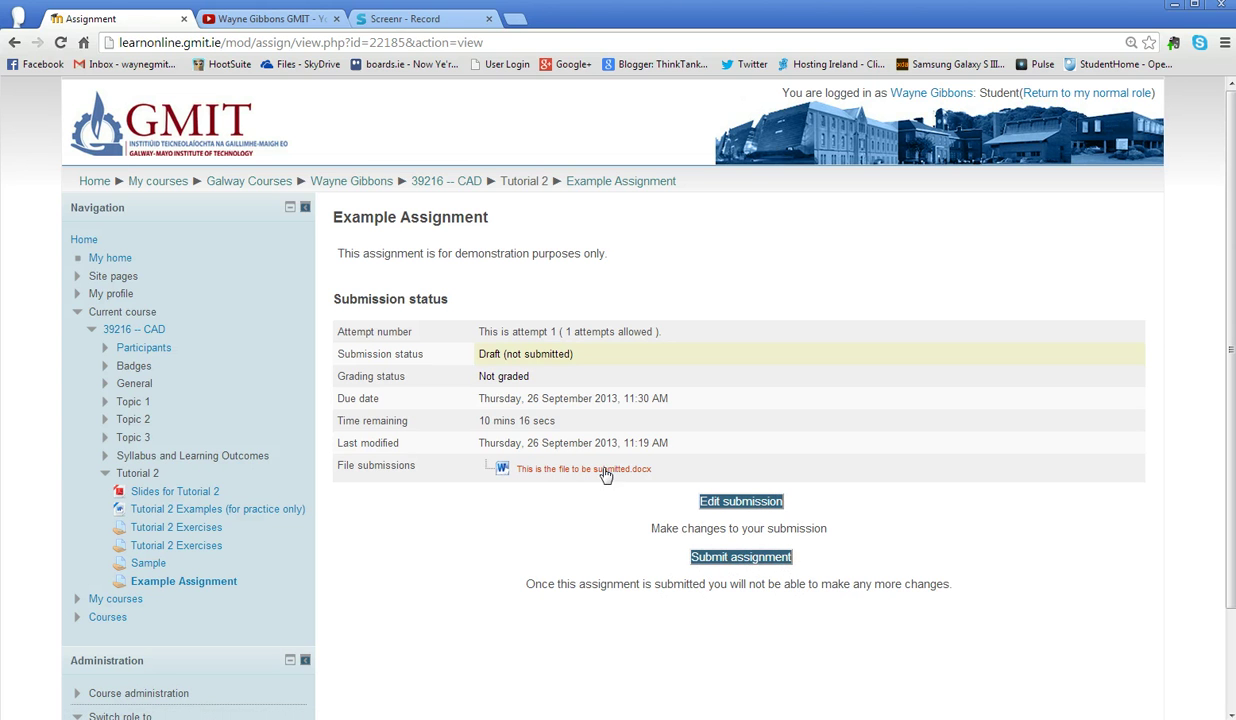
Re-save the submission without changes, then choose Submit assignment
left_click(724, 505)
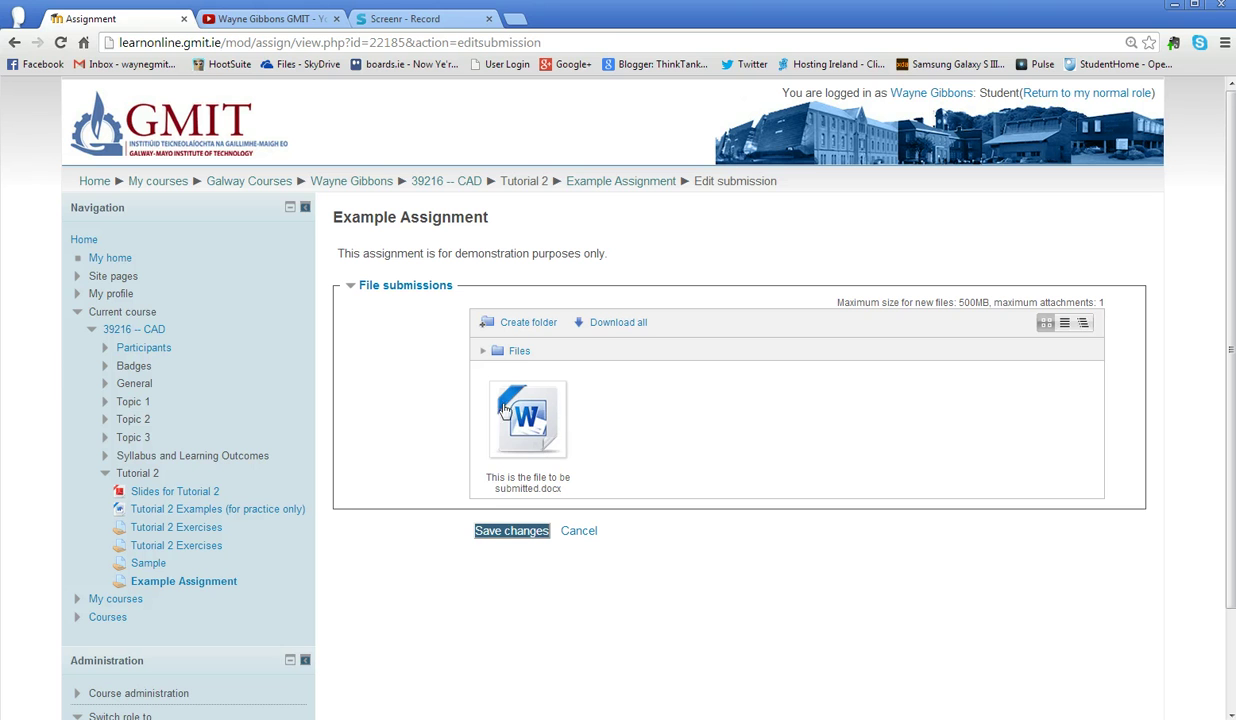
left_click(521, 533)
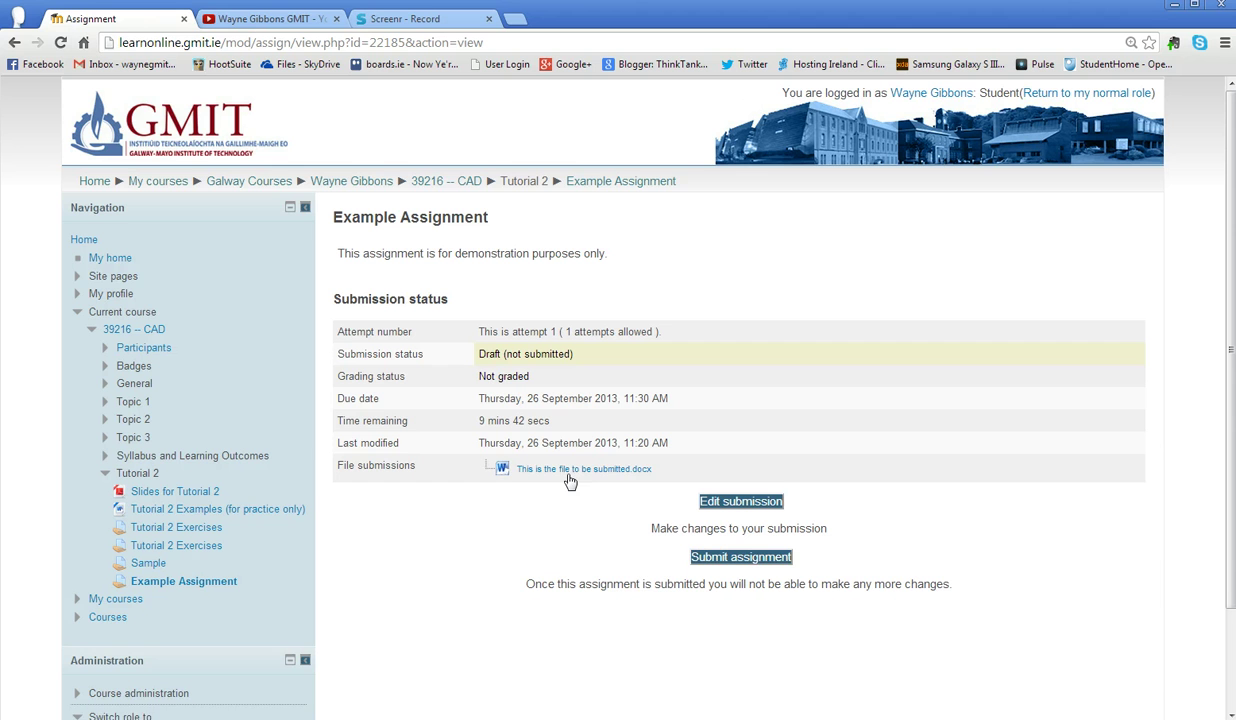
left_click(741, 560)
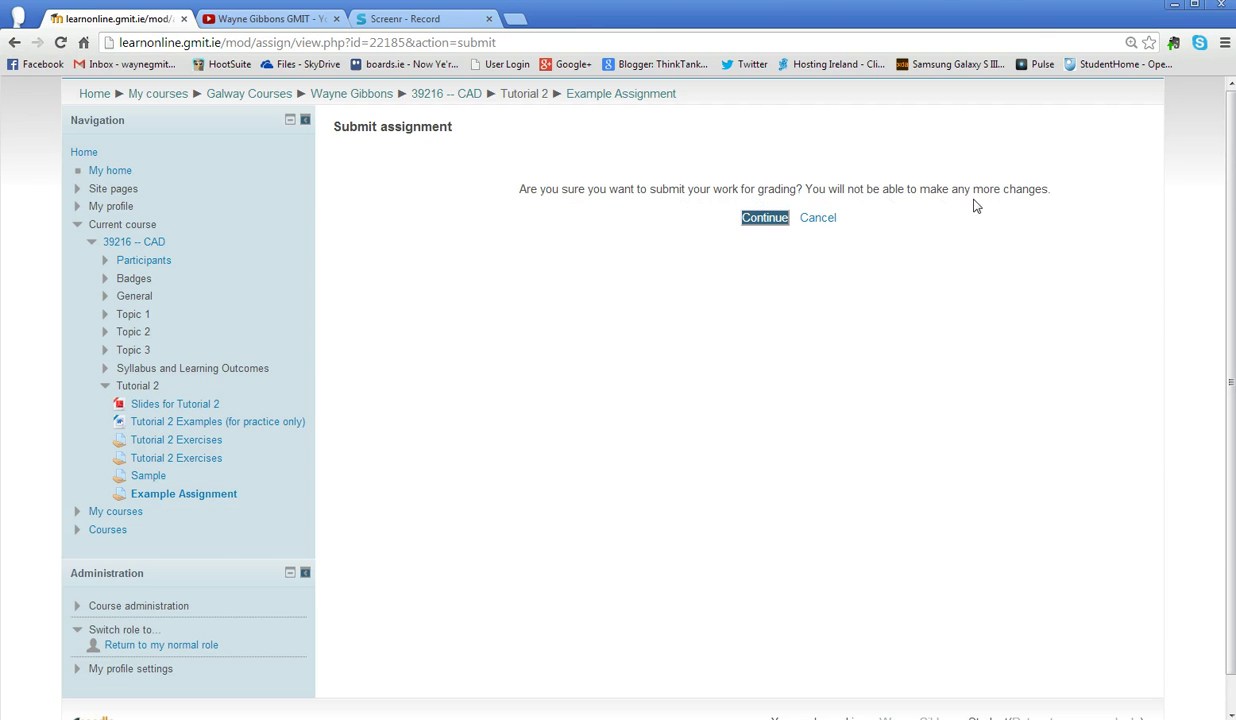
Confirm with Continue that the Example Assignment is submitted for grading
left_click(765, 219)
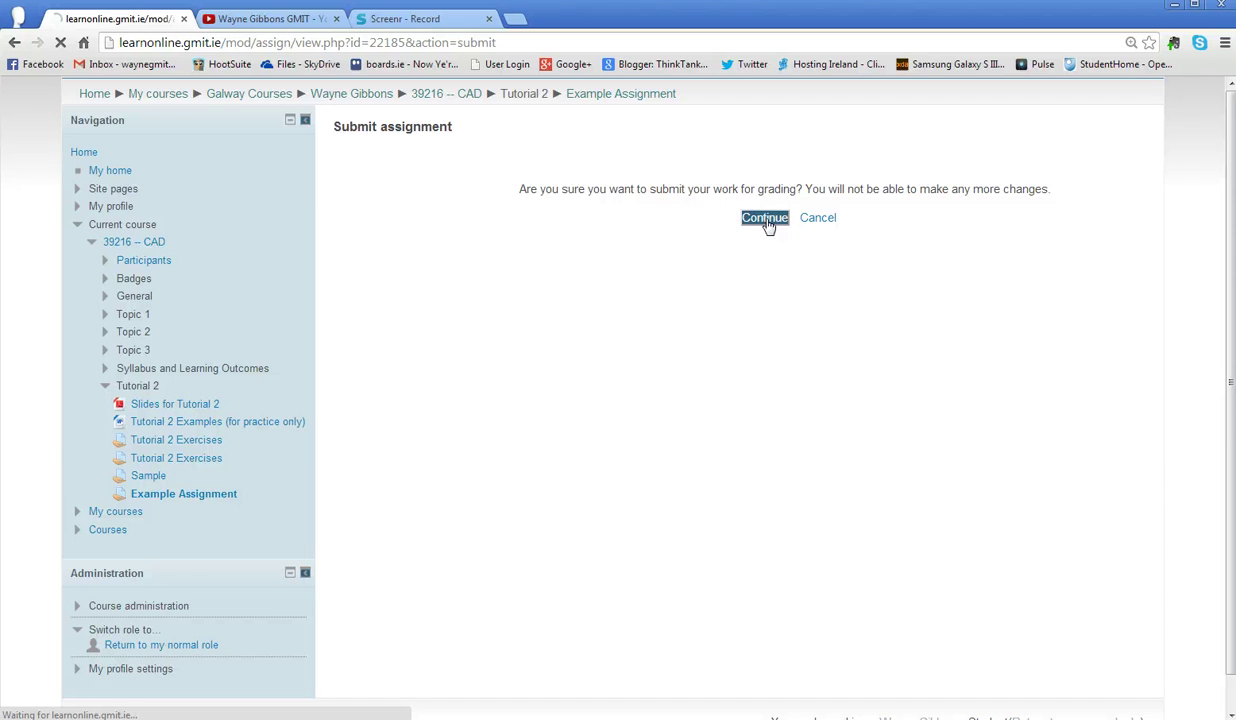